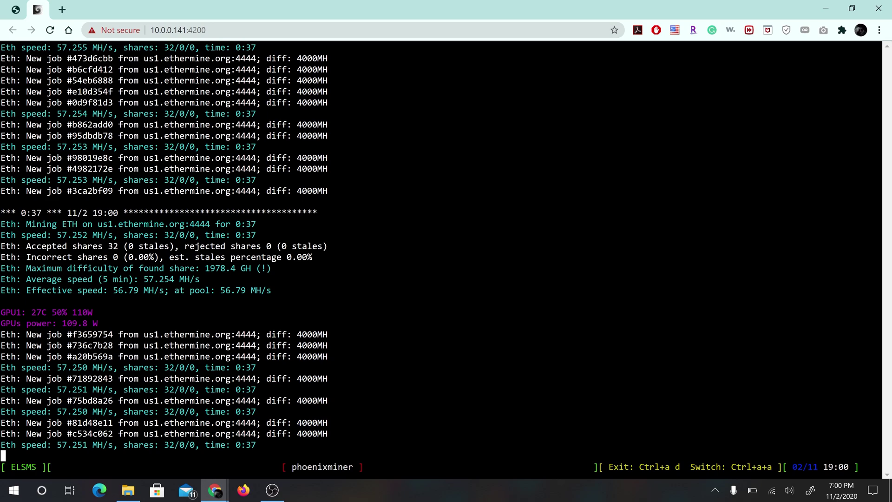
Step: Return to the Hive OS worker page to view its ethash overclock config
key("ctrl+shift+Tab")
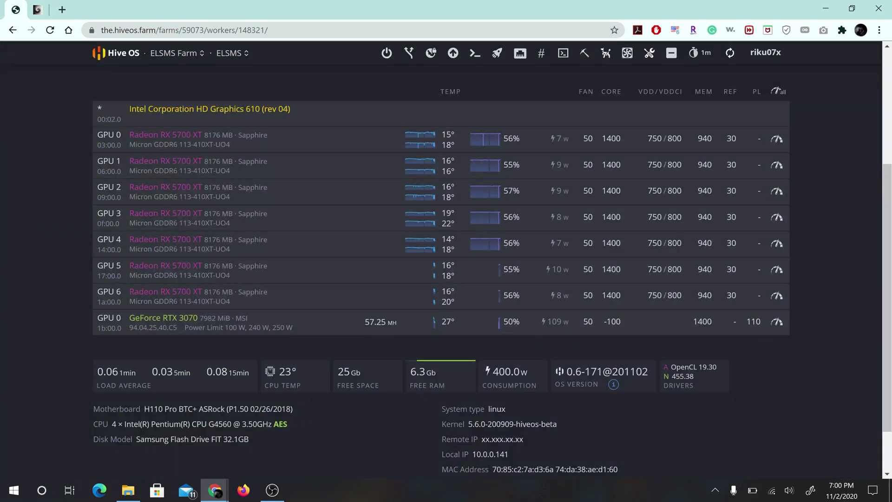
scroll(446, 272, "down", 1)
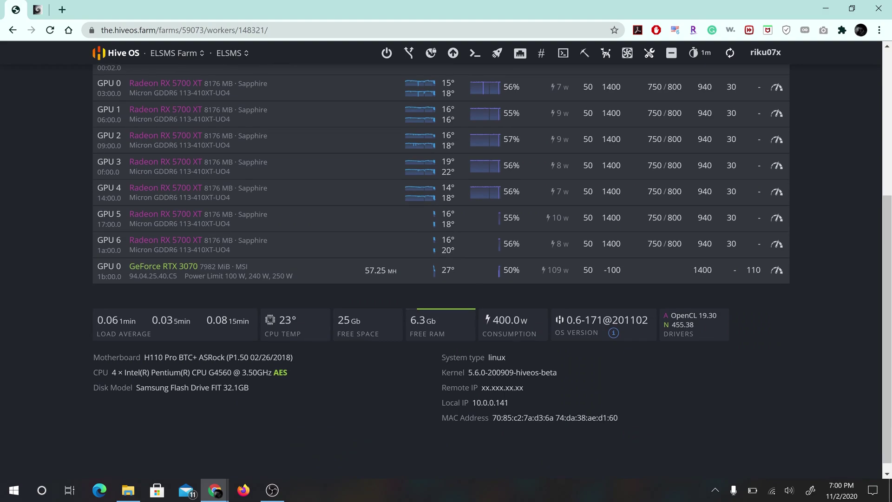
scroll(446, 272, "up", 1)
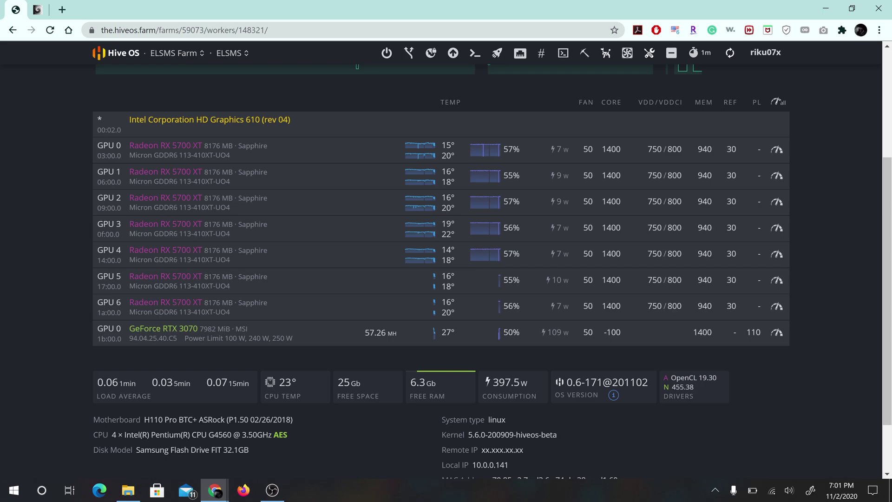
scroll(446, 271, "up", 1)
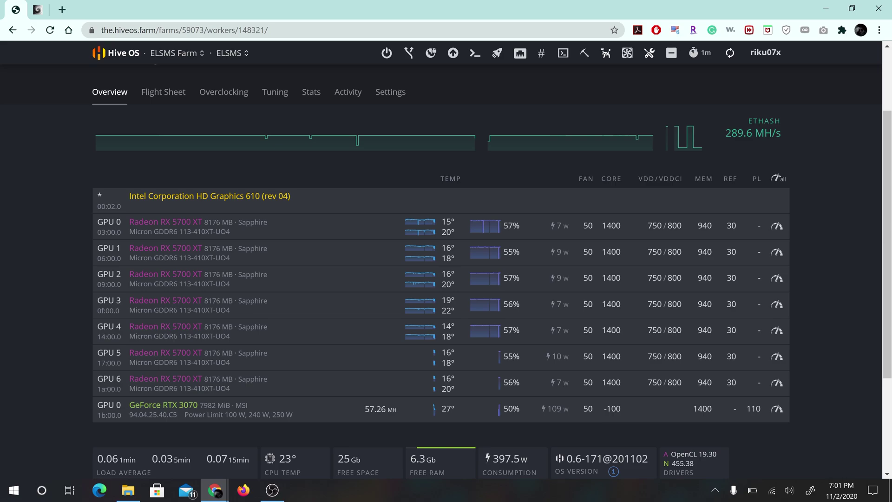
scroll(447, 272, "up", 1)
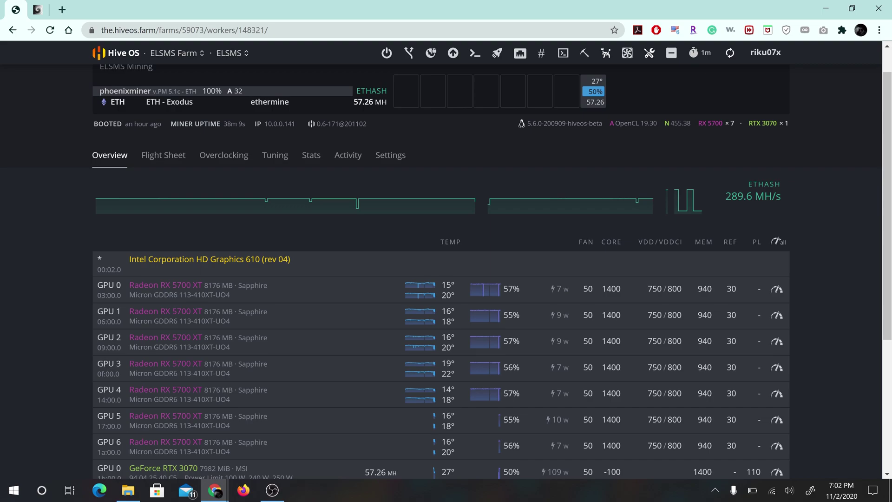
Step: Change the ethash overclock to core clock 0 and power limit 120, and save it
left_click(224, 155)
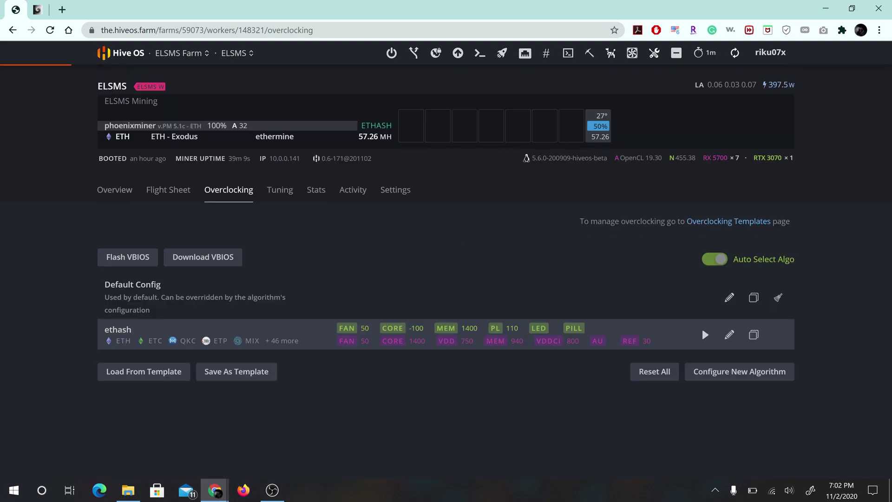
left_click(701, 328)
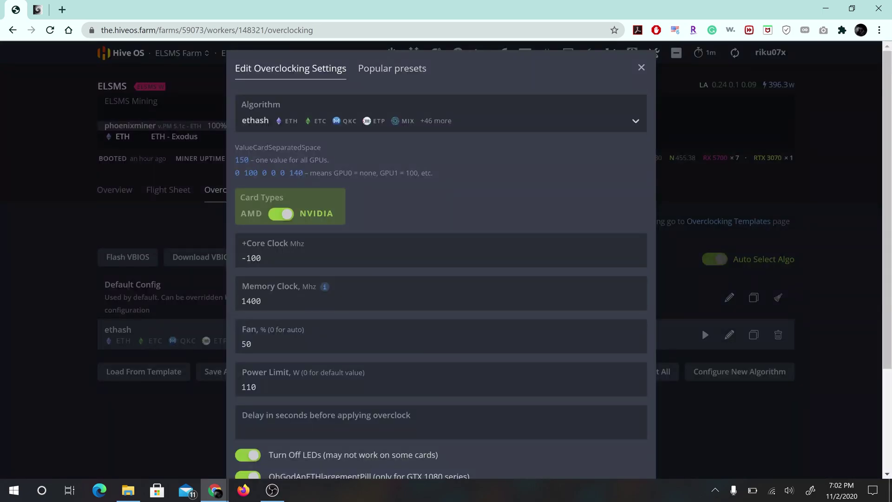
left_click(259, 273)
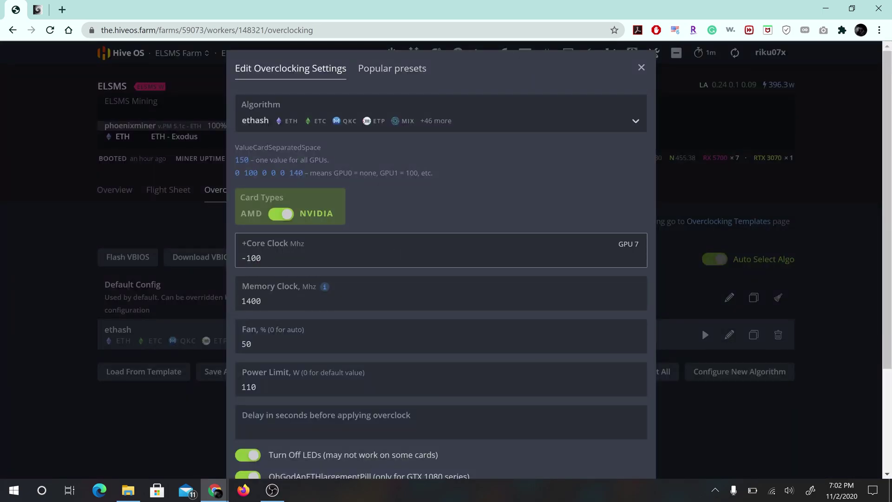
key("BackSpace")
key("BackSpace")
key("BackSpace")
type("0")
left_click(256, 387)
key("BackSpace")
key("BackSpace")
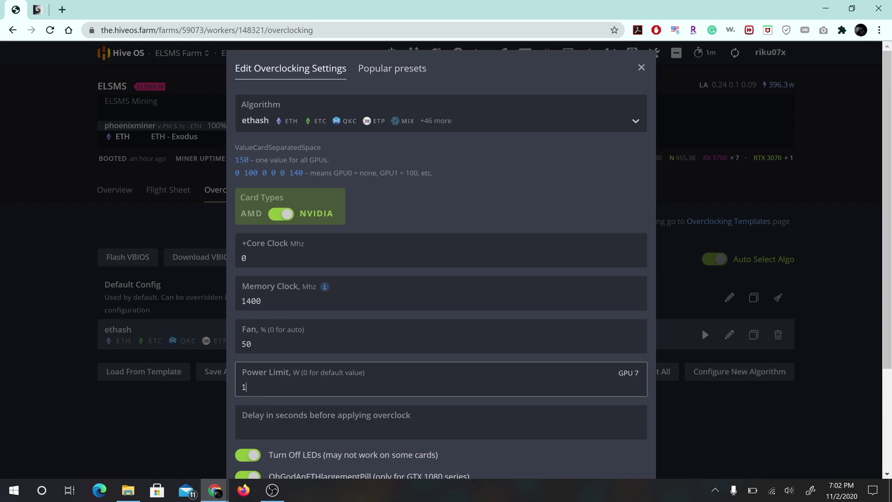
type("20")
scroll(440, 279, "down", 3)
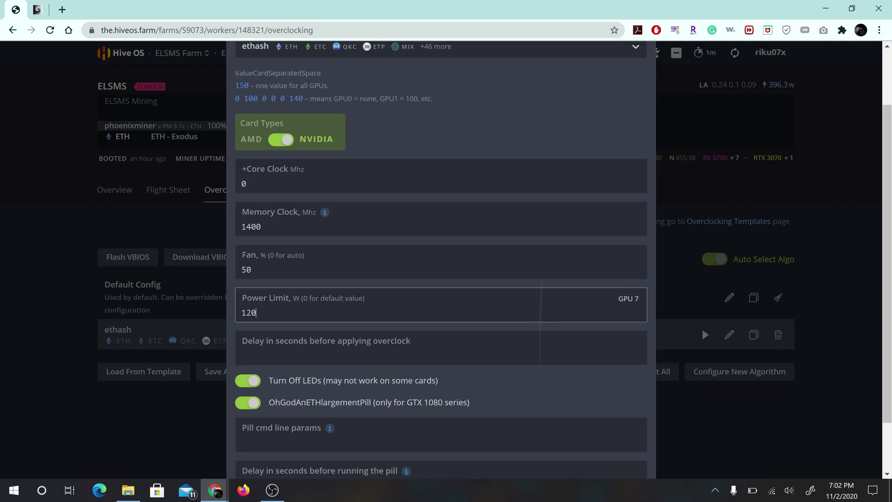
scroll(441, 279, "down", 2)
left_click(631, 460)
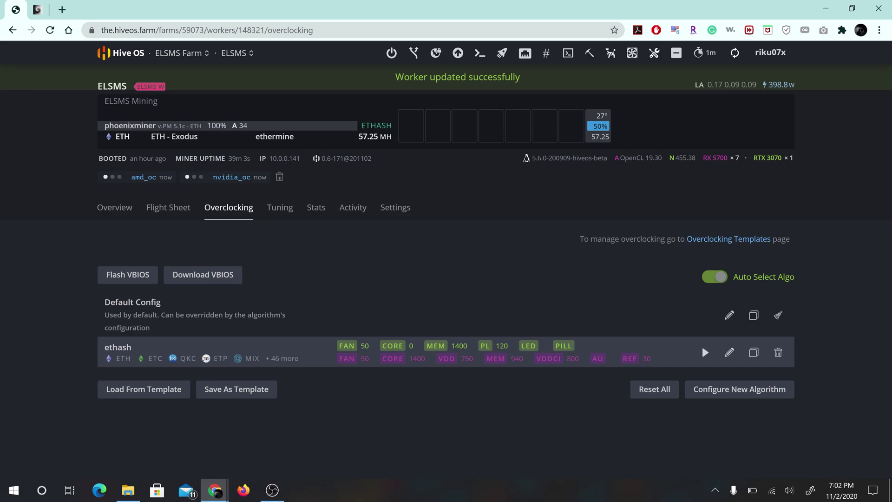
Step: View the worker's flight sheet to confirm the Nvidia settings were applied
left_click(115, 207)
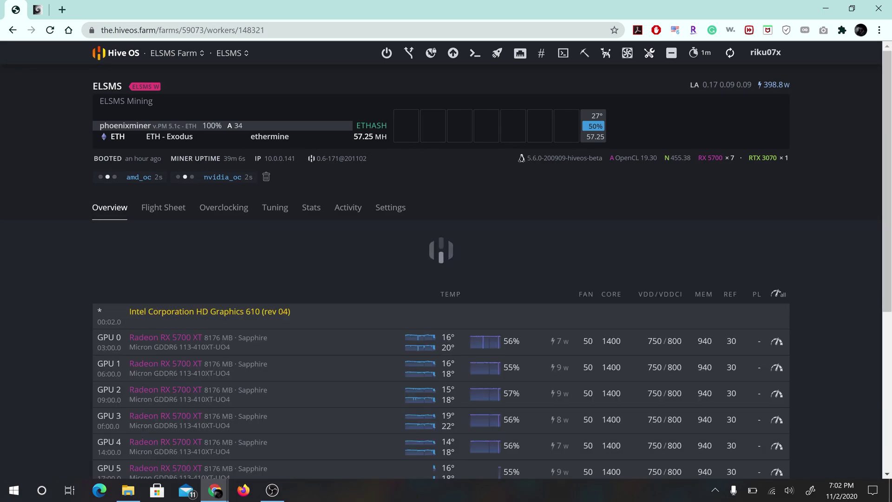
left_click(167, 208)
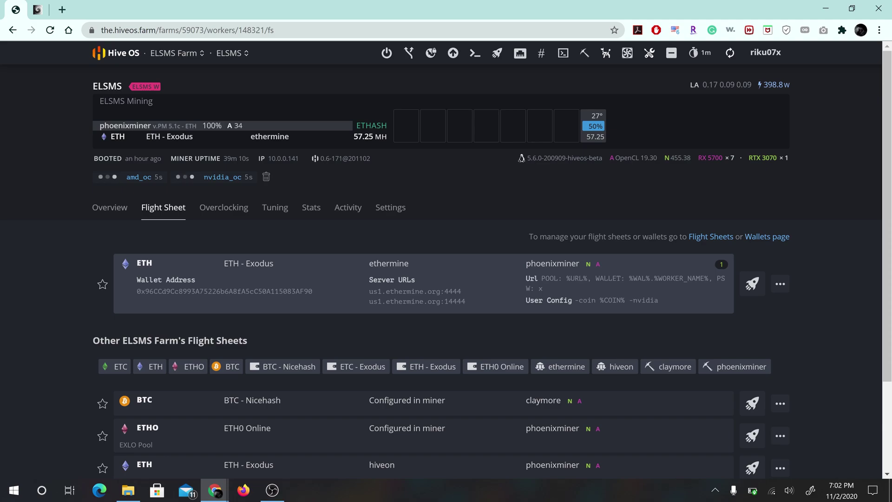
key("XF86AudioRaiseVolume")
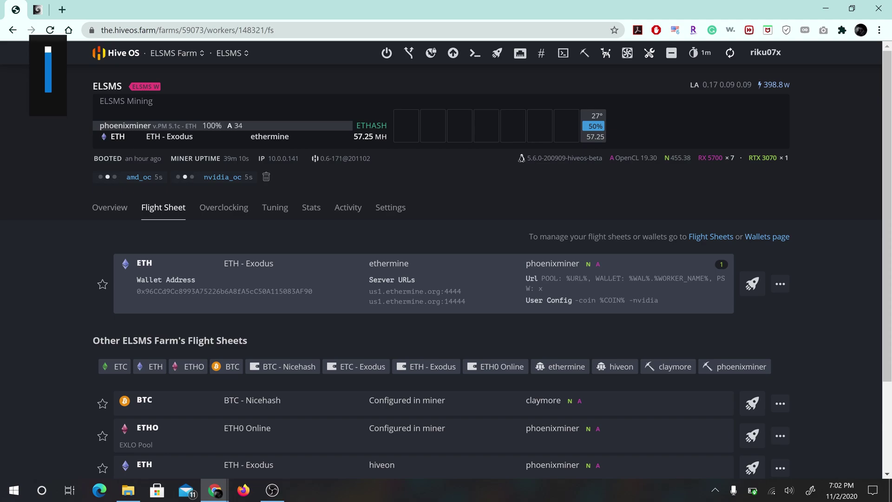
key("alt+Left")
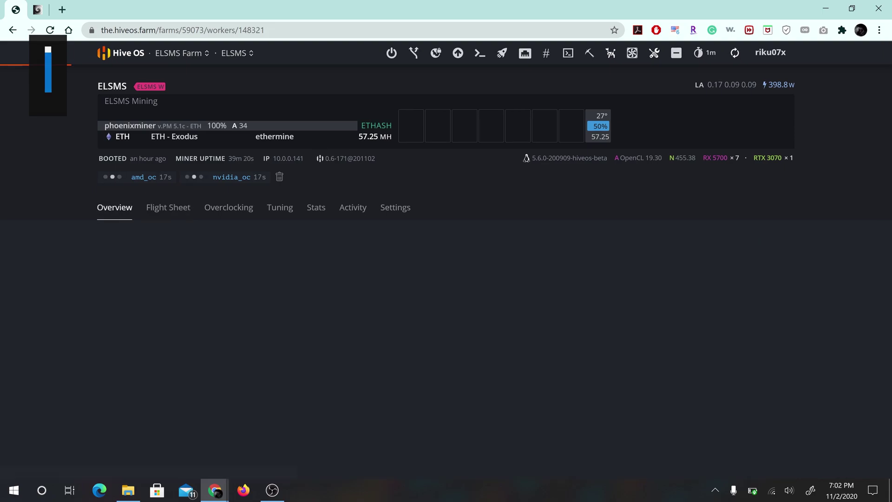
Step: Check the miner log for 120 W at about 57.25 MH/s, comparing with the flight sheet
key("ctrl+Tab")
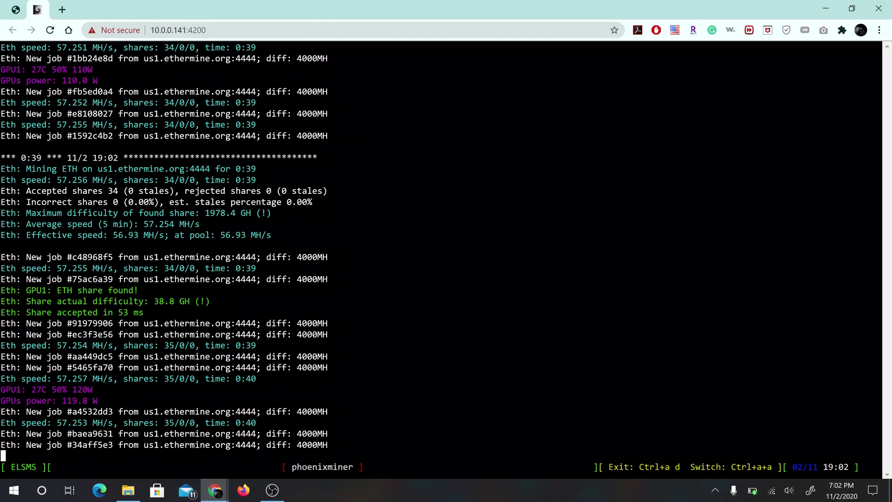
key("ctrl+shift+Tab")
left_click(164, 208)
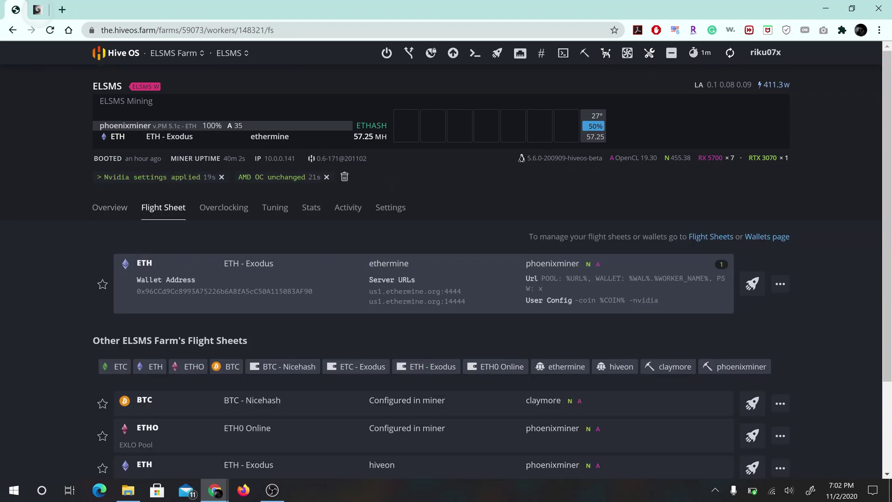
key("ctrl+Tab")
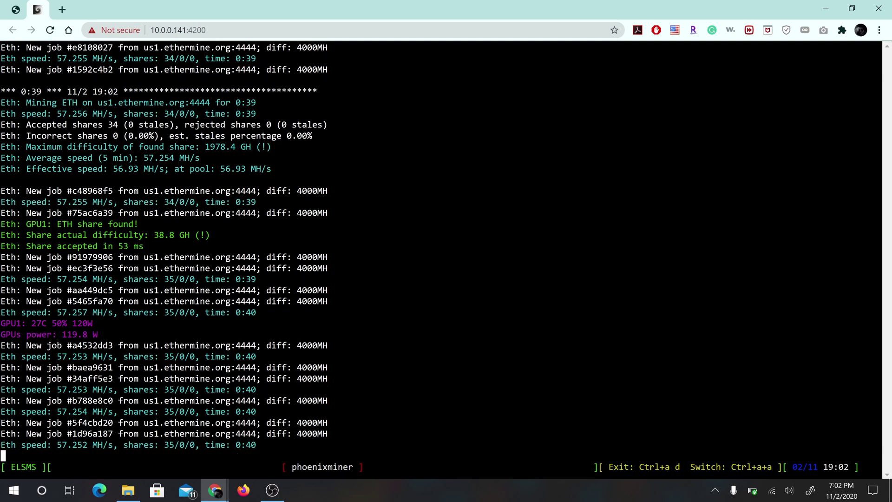
key("ctrl+Tab")
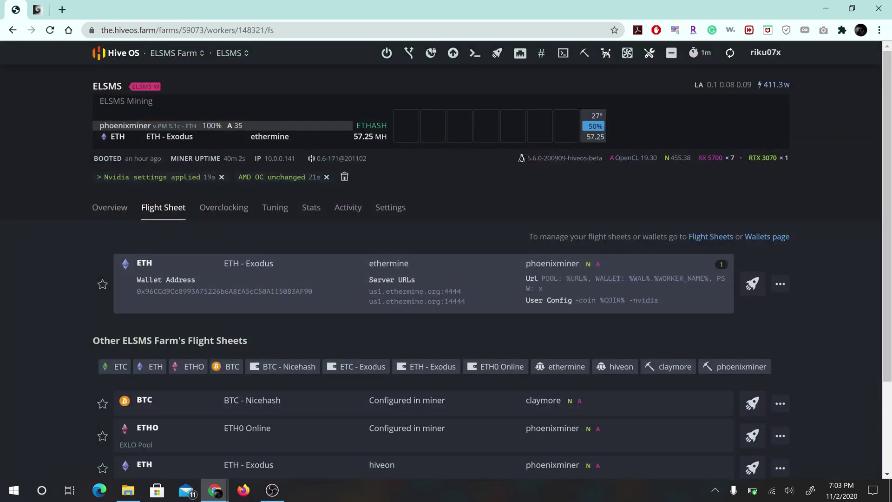
Step: Change the ethash overclock to core -100, memory 1500 and power limit 110, and save
left_click(224, 207)
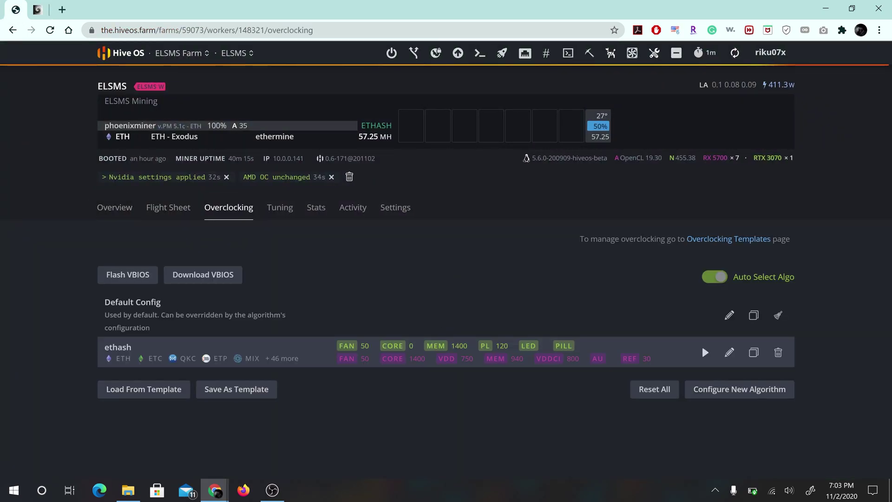
left_click(730, 352)
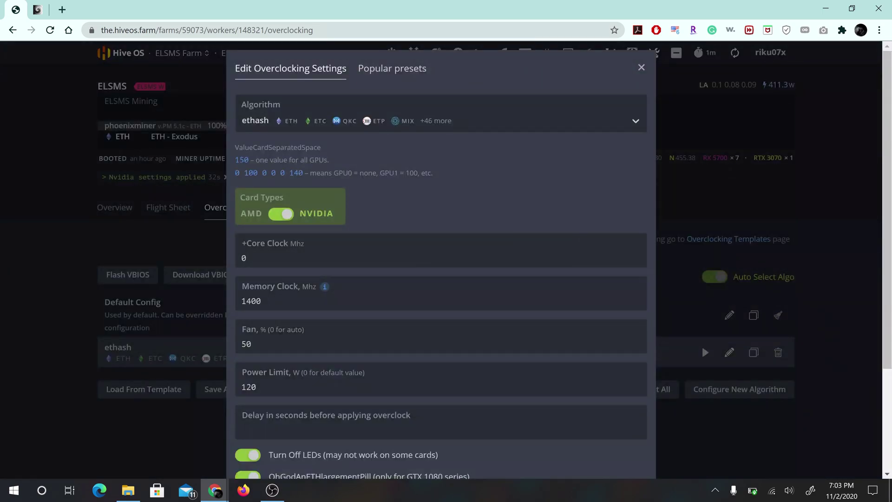
left_click(245, 258)
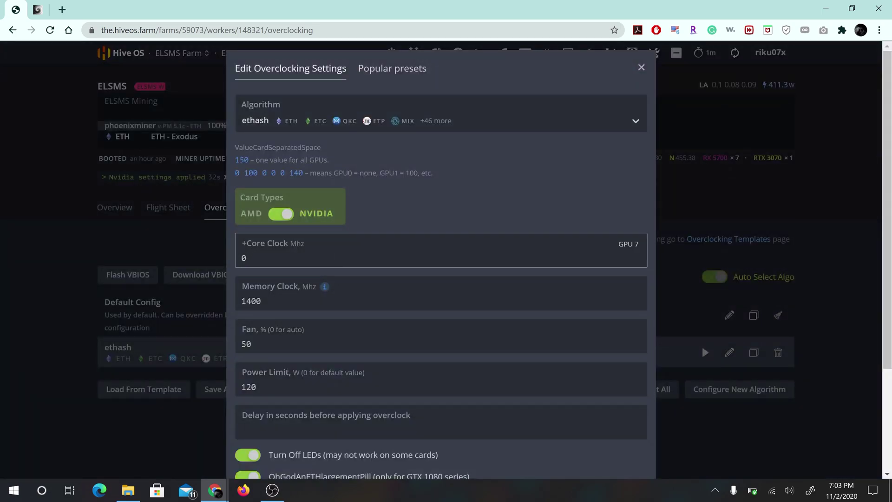
key("BackSpace")
type("-100")
left_click(251, 301)
key("BackSpace")
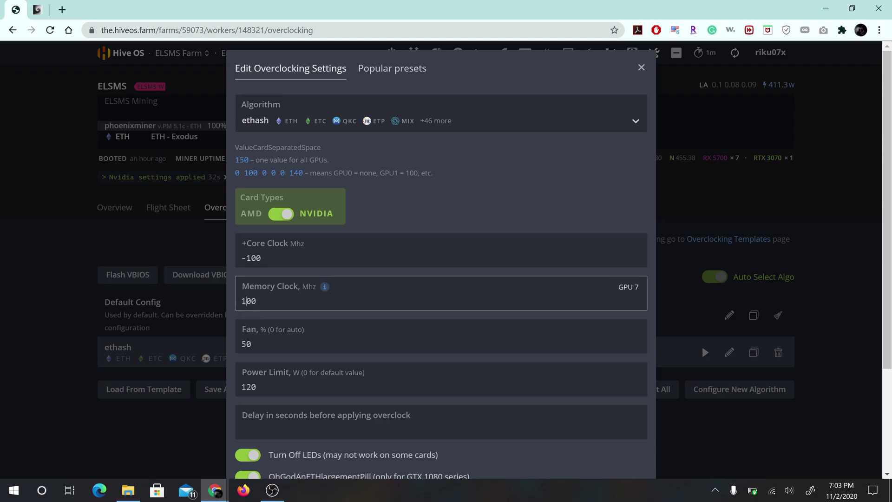
type("5")
left_click(256, 387)
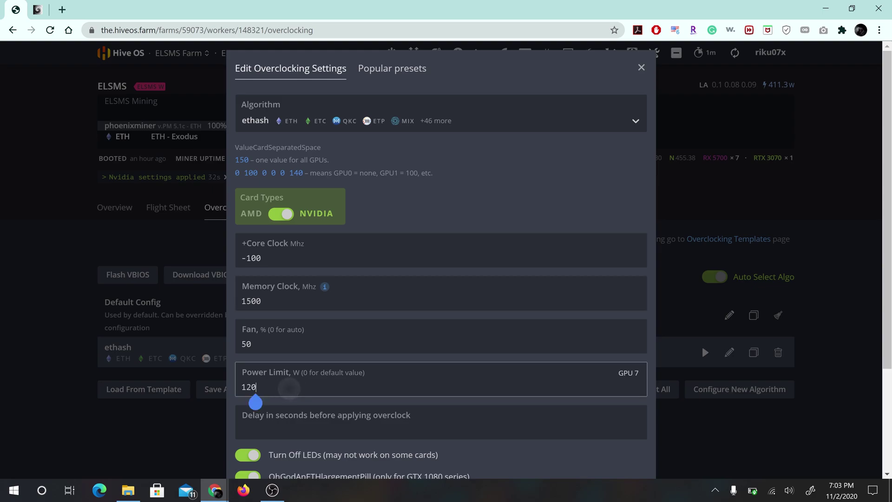
key("BackSpace")
key("BackSpace")
type("10")
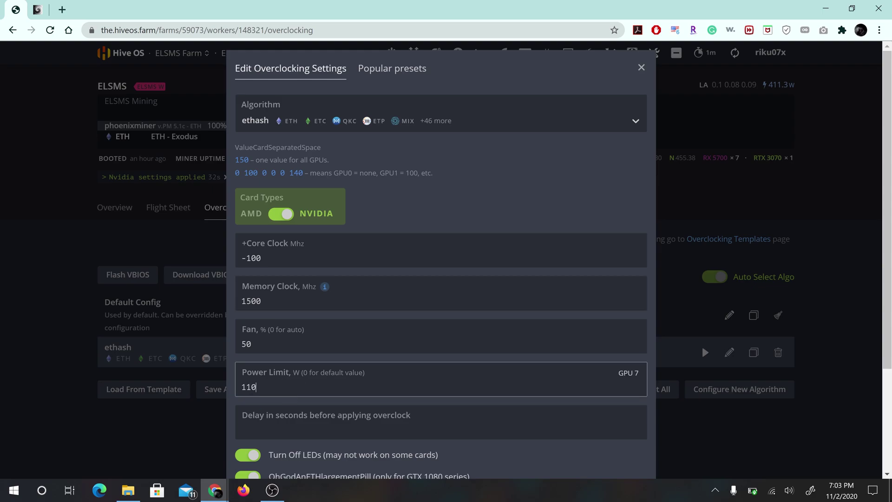
scroll(440, 279, "down", 2)
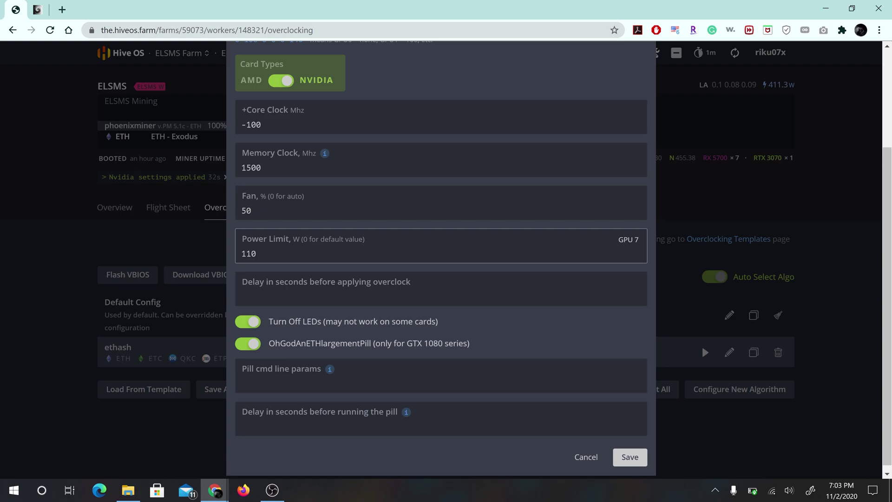
key("Return")
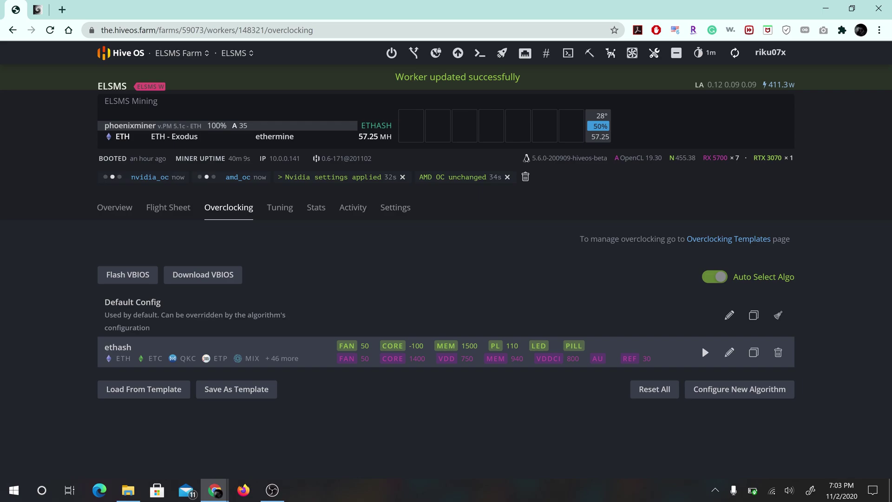
left_click(115, 207)
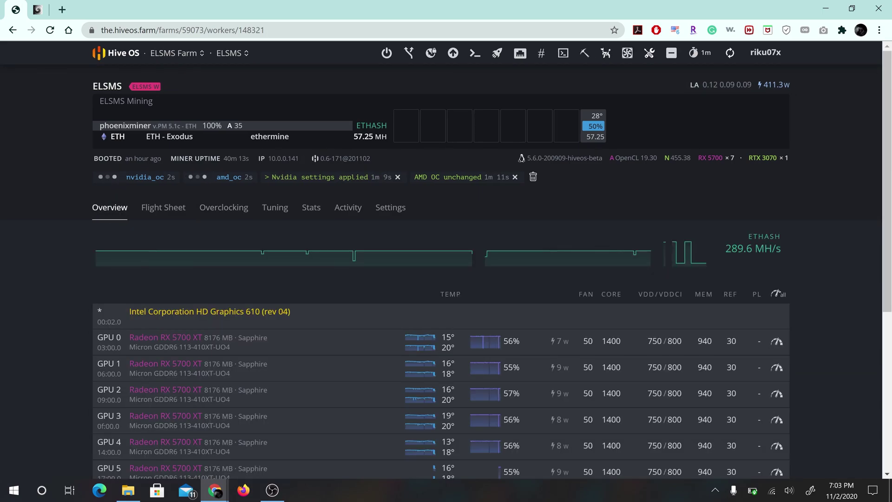
key("ctrl+Tab")
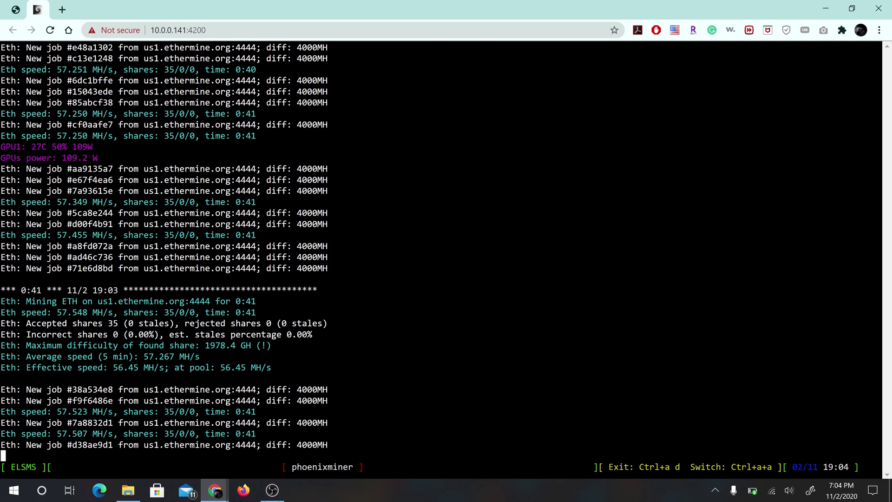
key("ctrl+Tab")
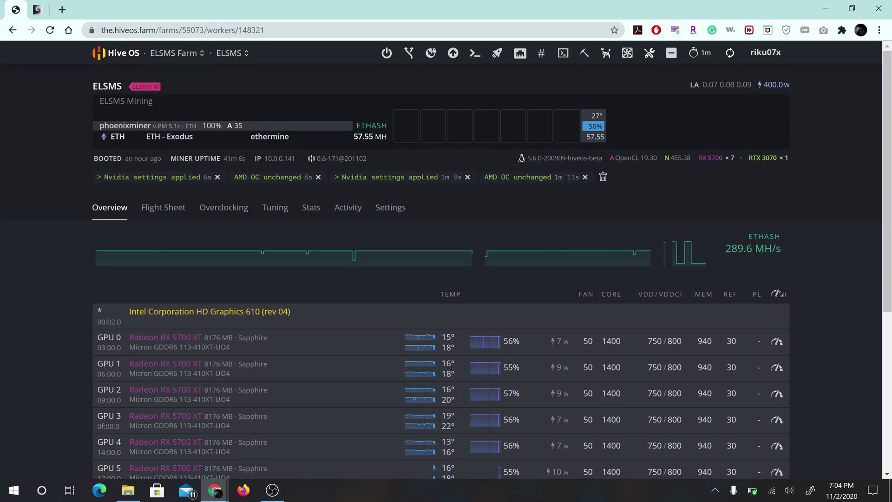
Step: Raise the ethash memory clock from 1500 to 1600 and save
left_click(224, 208)
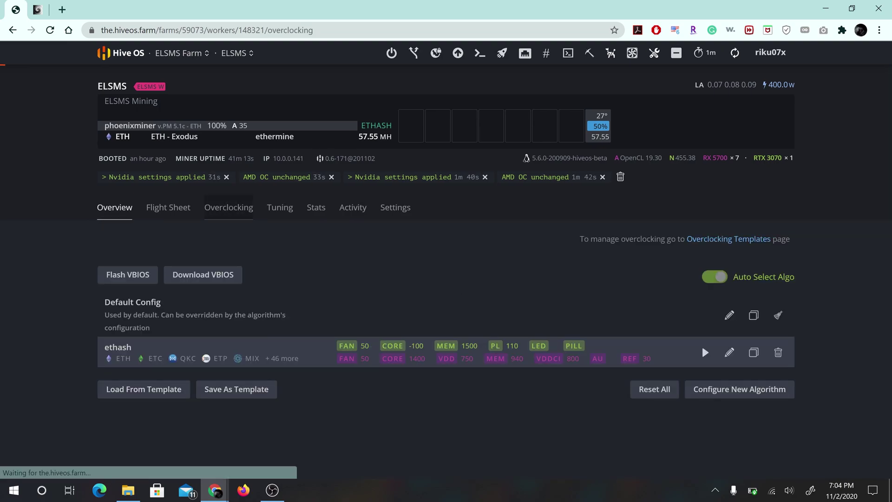
left_click(703, 345)
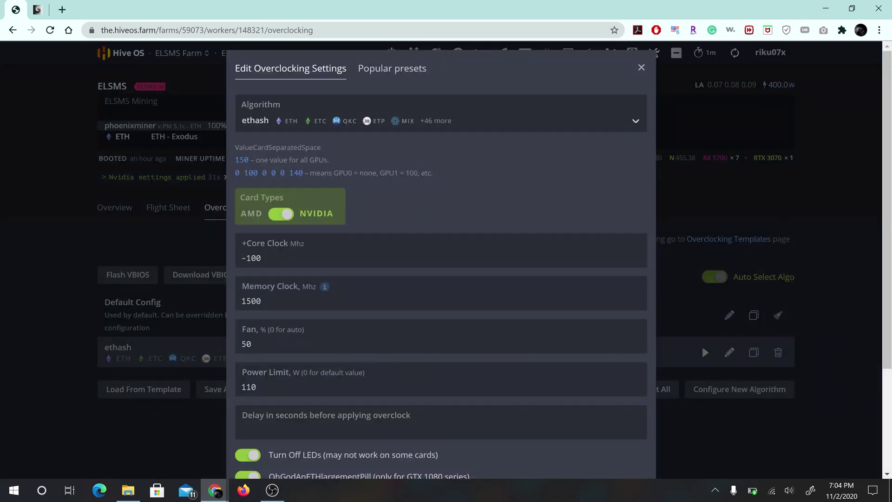
left_click(251, 301)
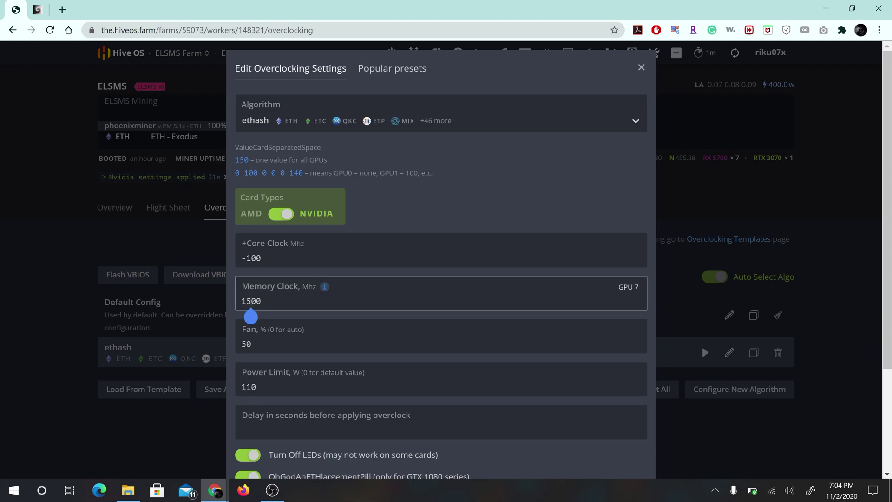
key("BackSpace")
type("6")
scroll(577, 338, "down", 1)
scroll(441, 313, "down", 2)
left_click(629, 451)
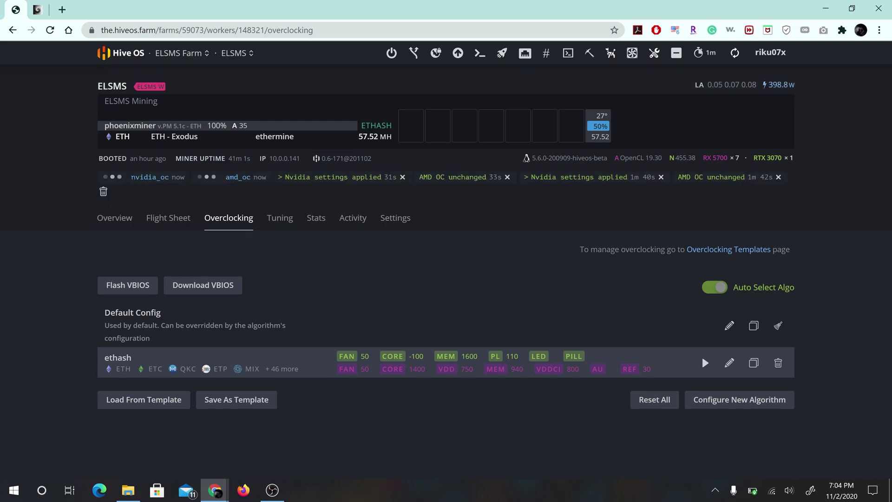
Step: Confirm about 57.9 MH/s at 110 W in the miner log, then revisit the overclocking page
key("alt+Left")
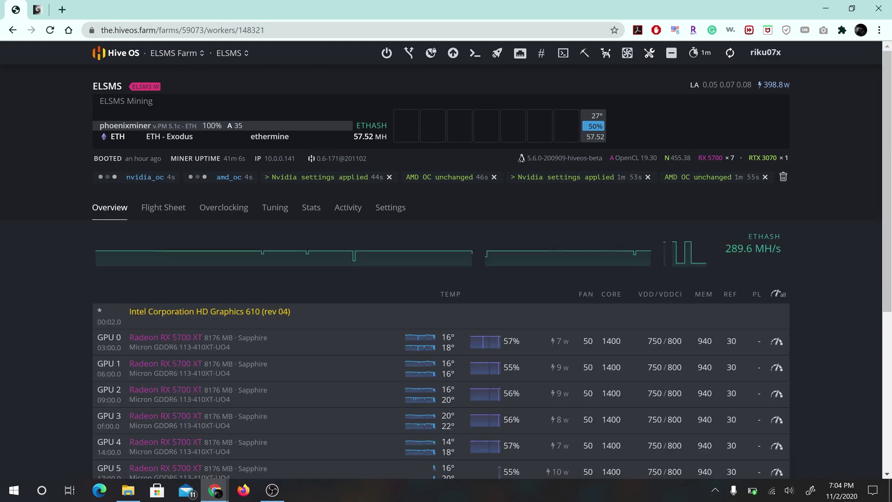
key("ctrl+Tab")
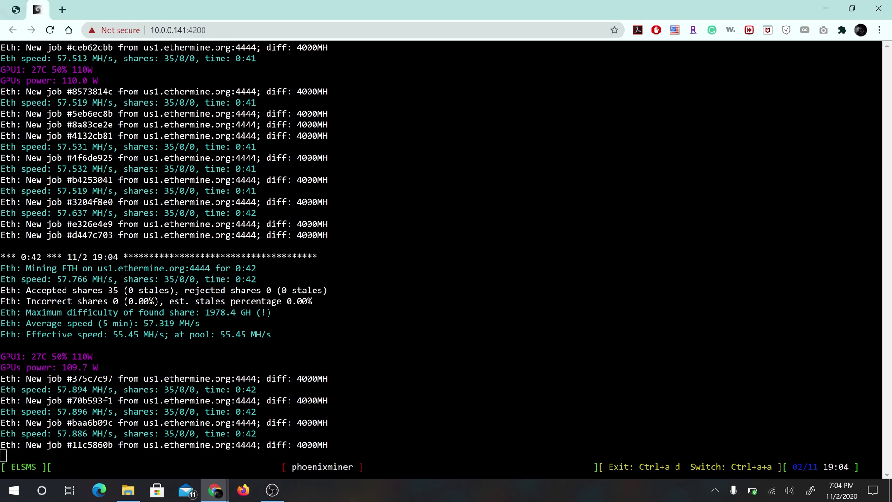
key("ctrl+1")
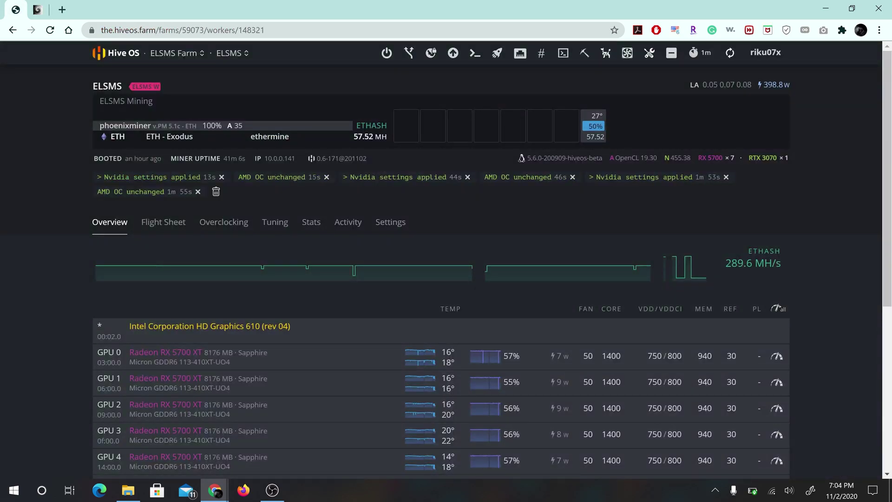
left_click(224, 222)
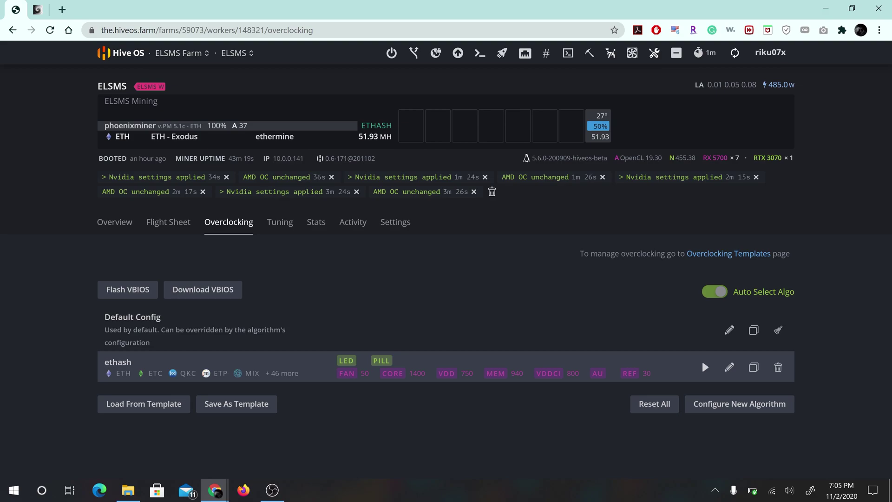
Step: Enter ethash core -100, memory 1800, fan 50 and power limit 110, and save
left_click(729, 367)
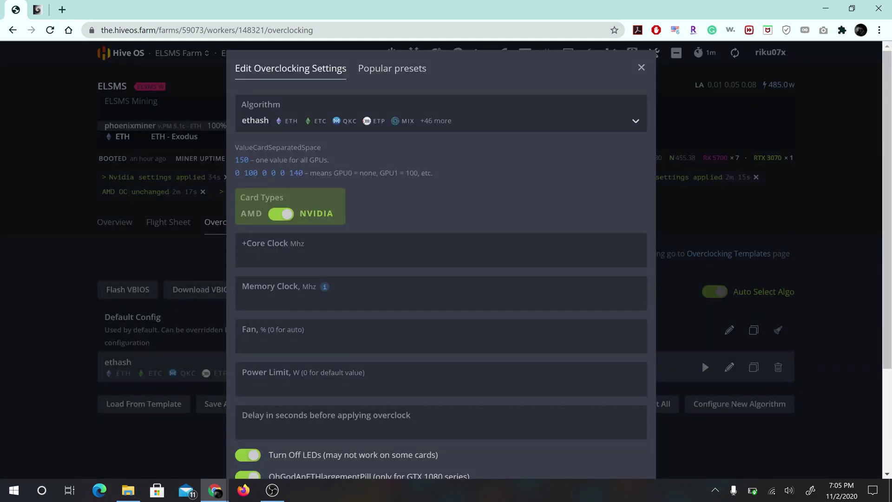
left_click(250, 255)
type("-")
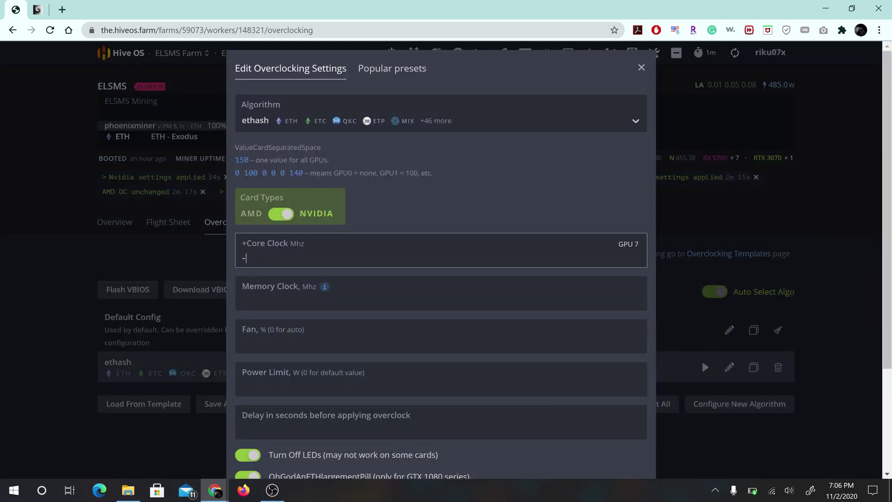
type("100")
key("Tab")
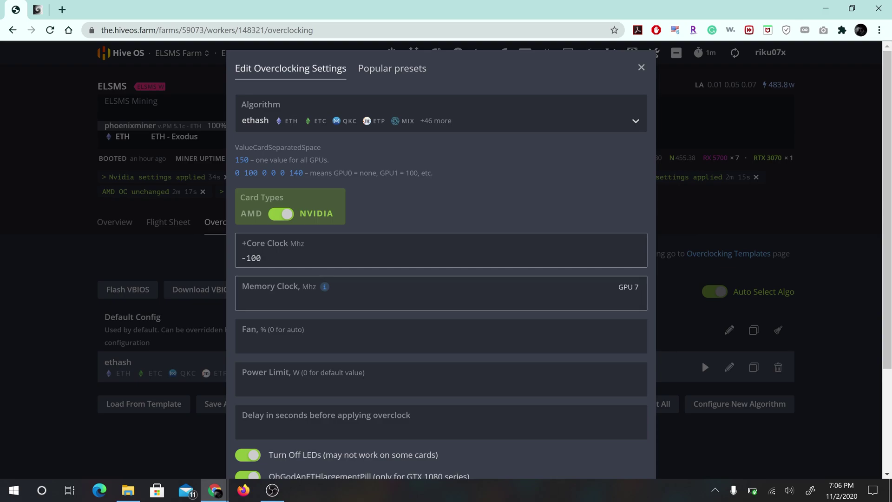
type("1800")
key("Tab")
type("50")
key("Tab")
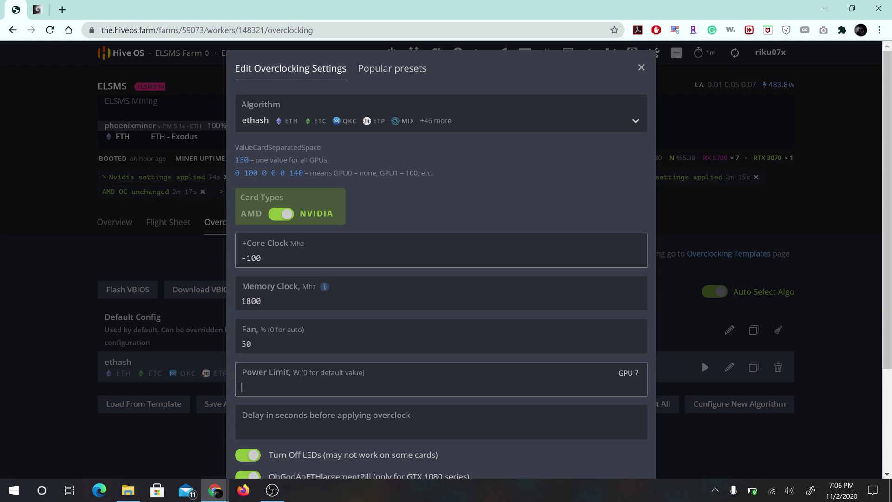
type("110")
scroll(442, 279, "down", 2)
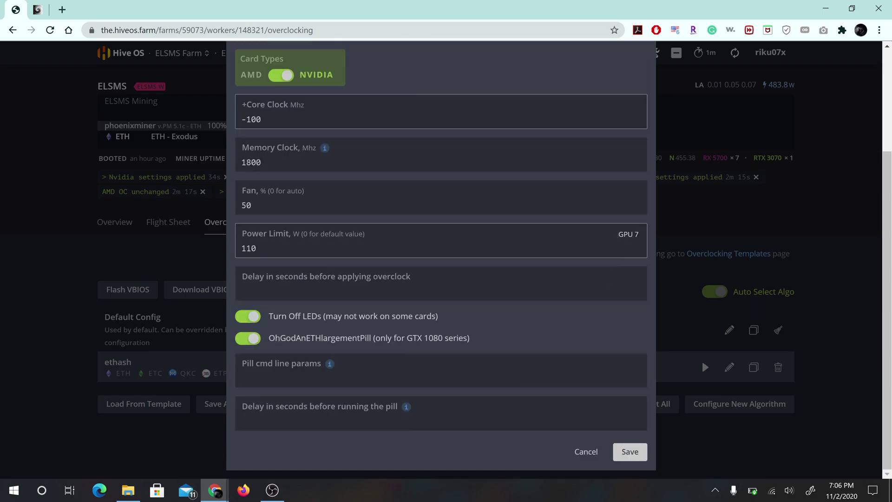
left_click(629, 452)
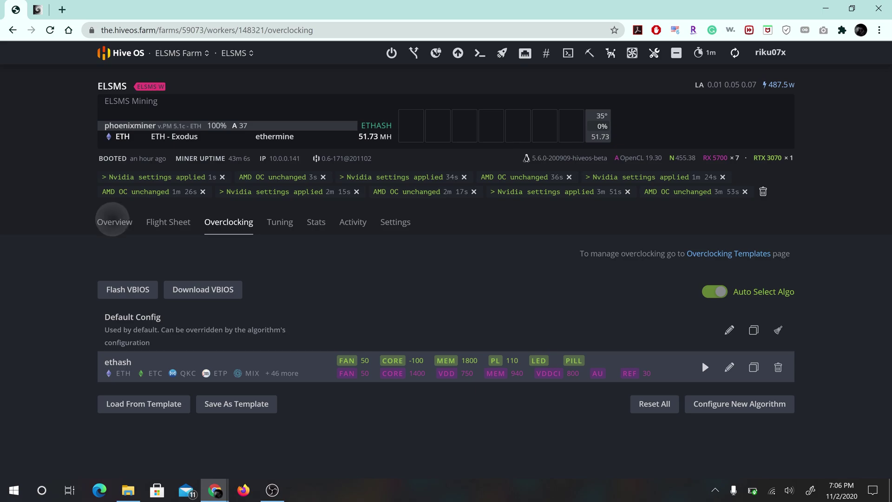
Step: Check the RTX 3070 row on the overview, then watch the hashrate in the miner console
left_click(114, 222)
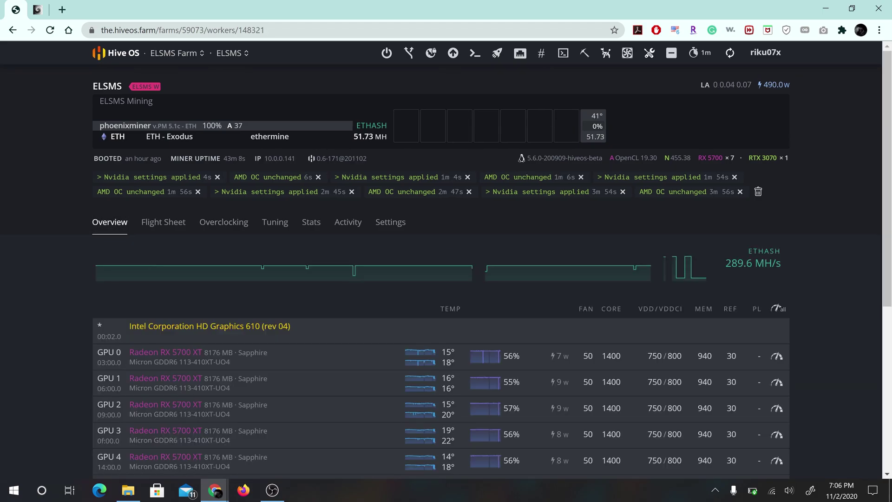
scroll(447, 279, "down", 3)
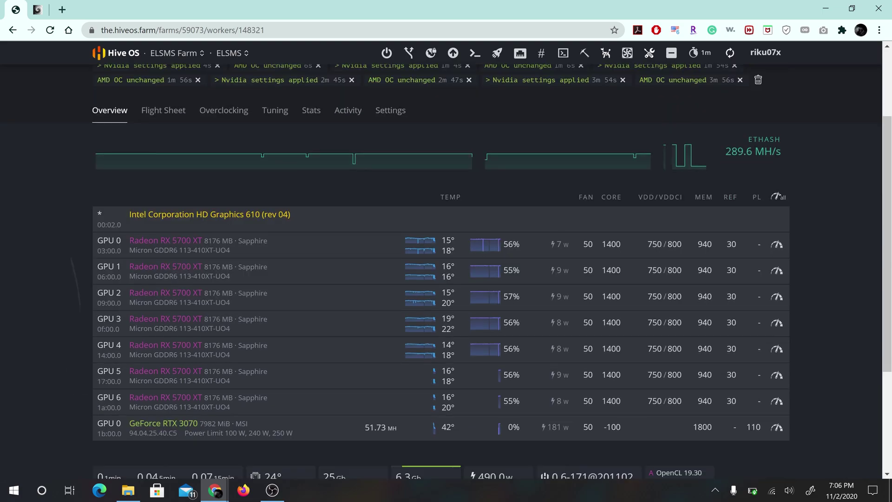
key("ctrl+Tab")
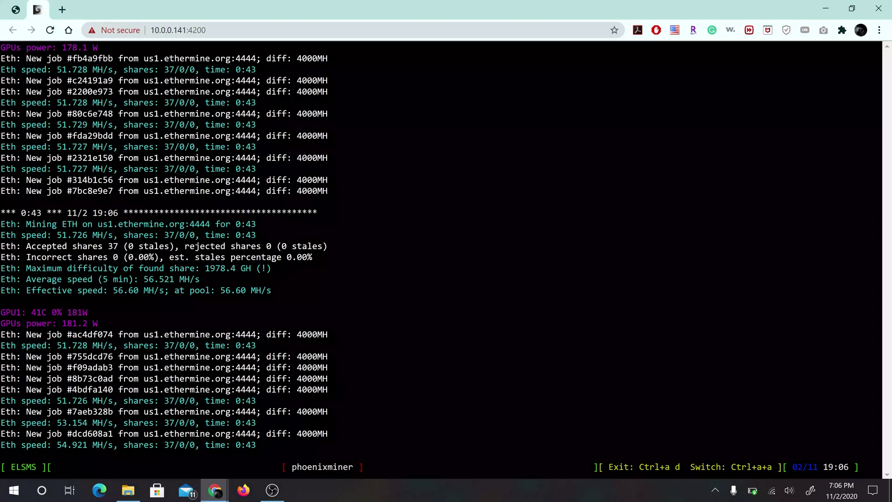